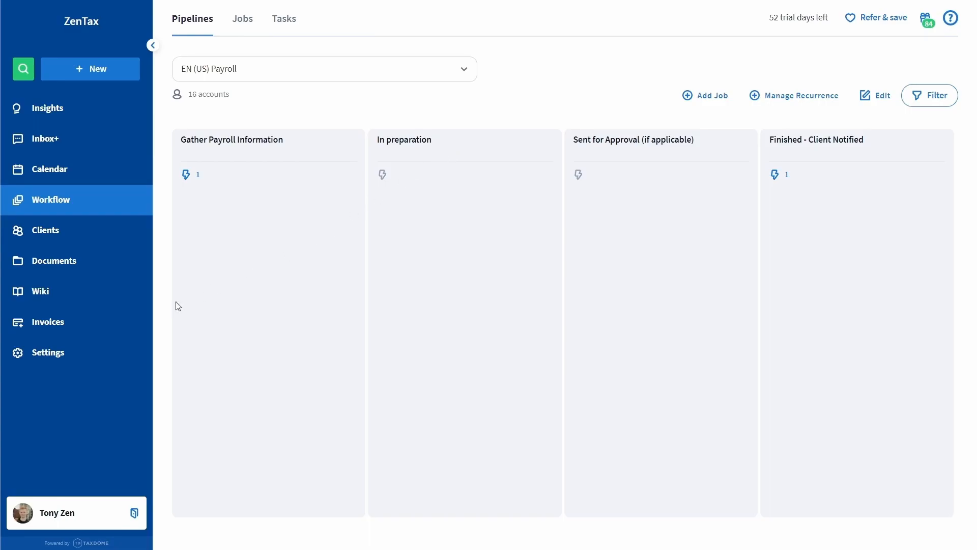
Open the firm's task templates in the settings and examine the payroll task templates
left_click(63, 356)
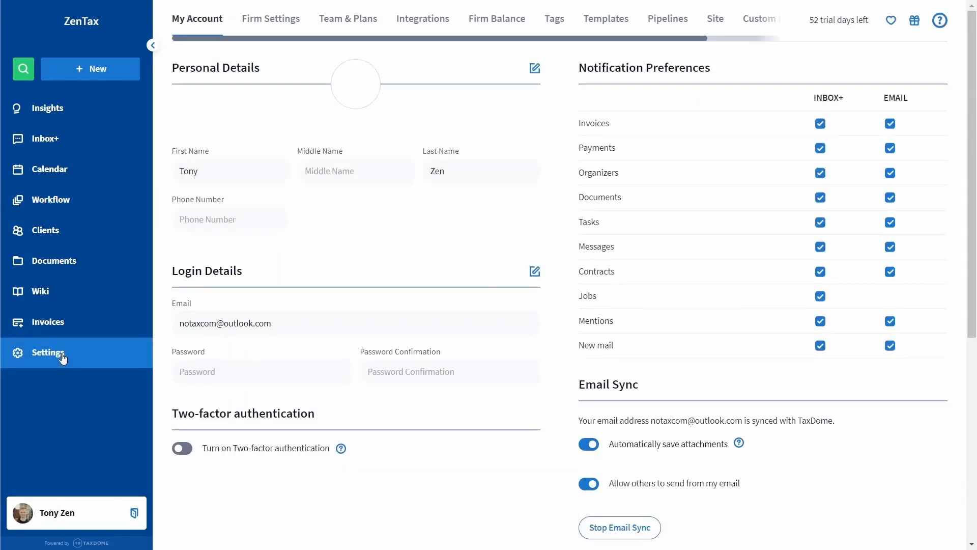
left_click(614, 20)
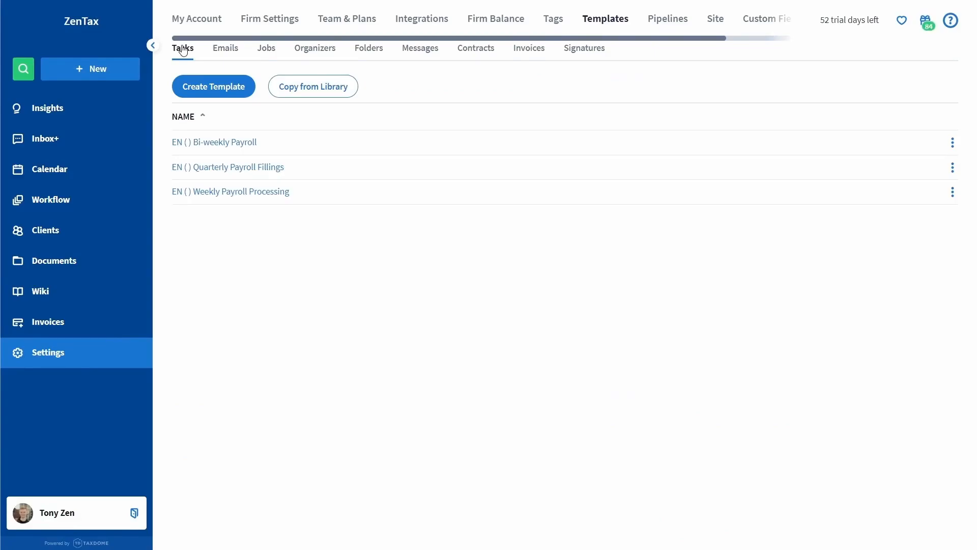
left_click(208, 174)
Open the EN (US) Payroll pipeline for editing and go to its stages
left_click(674, 29)
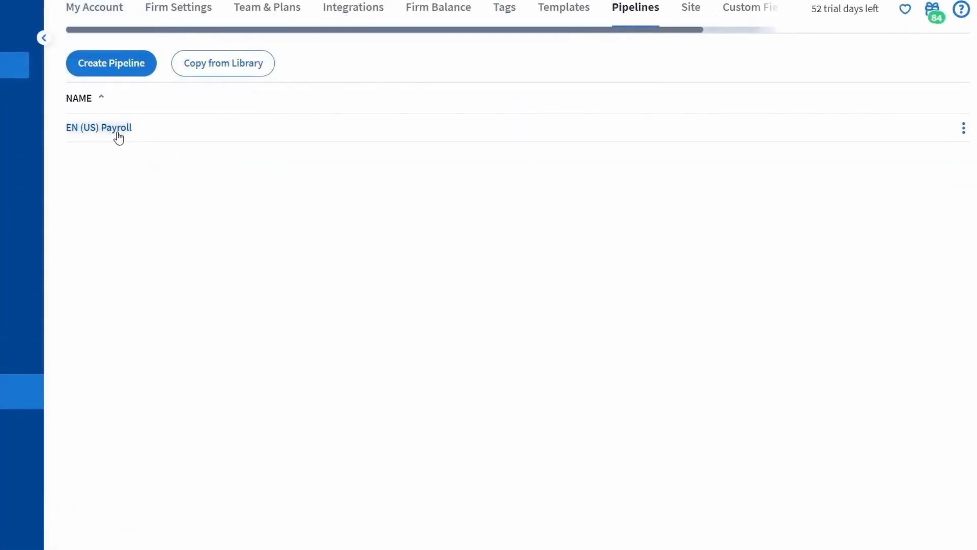
left_click(216, 127)
scroll(123, 132, "down", 5)
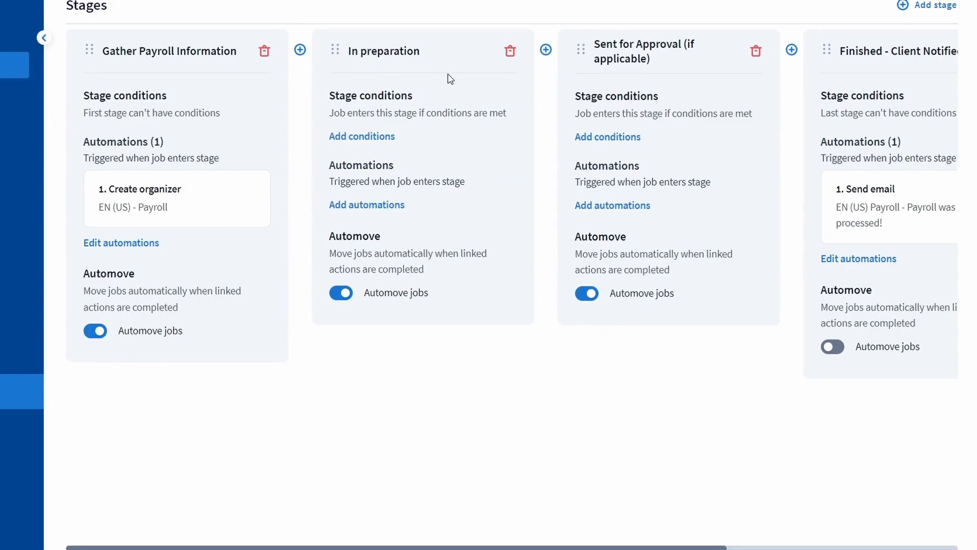
Add a Create task automation to the In preparation stage using the Bi-weekly Payroll template, only for accounts tagged Biweekly
left_click(368, 206)
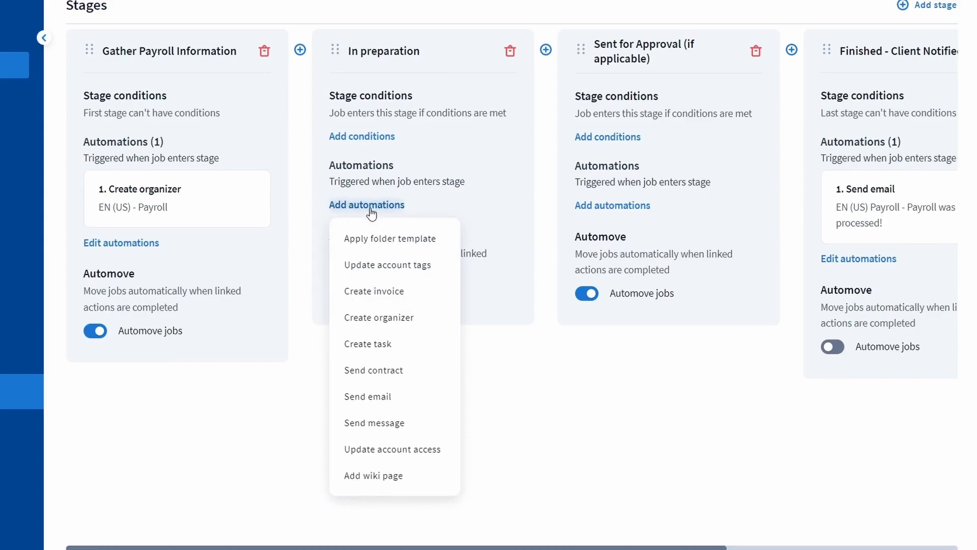
left_click(383, 346)
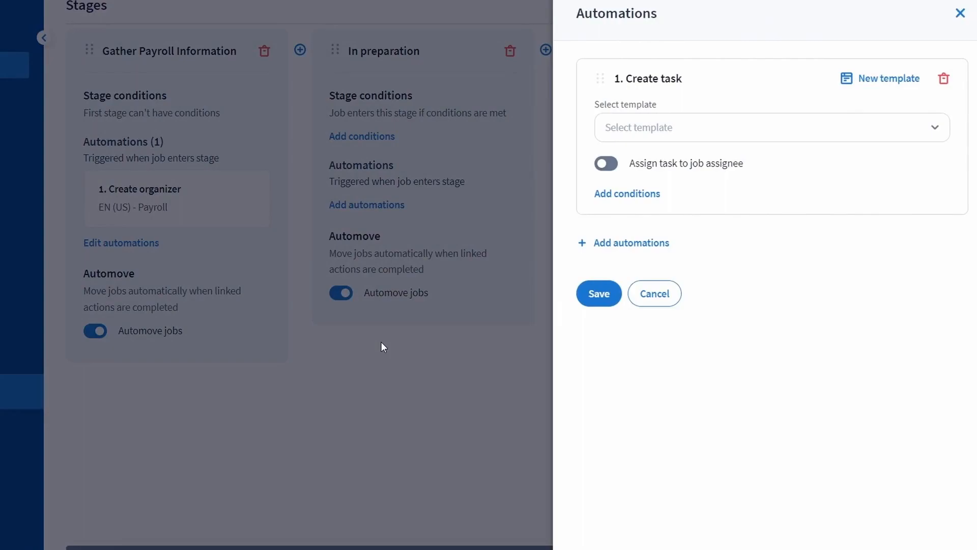
left_click(610, 132)
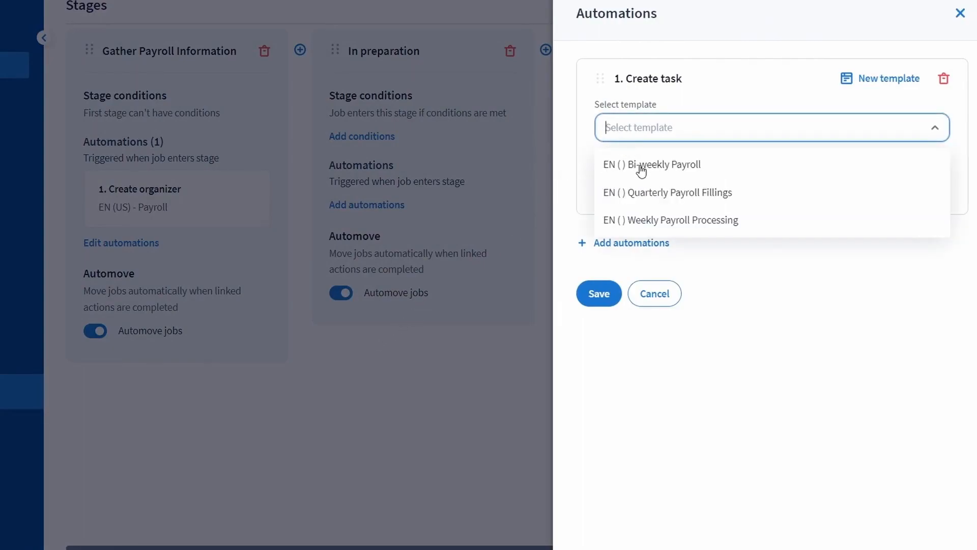
left_click(639, 167)
left_click(621, 200)
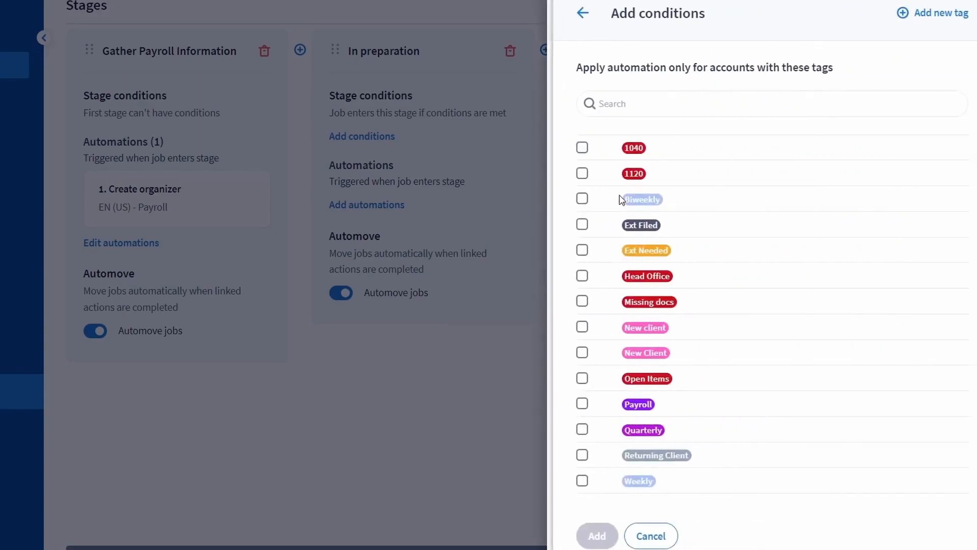
left_click(582, 199)
left_click(597, 535)
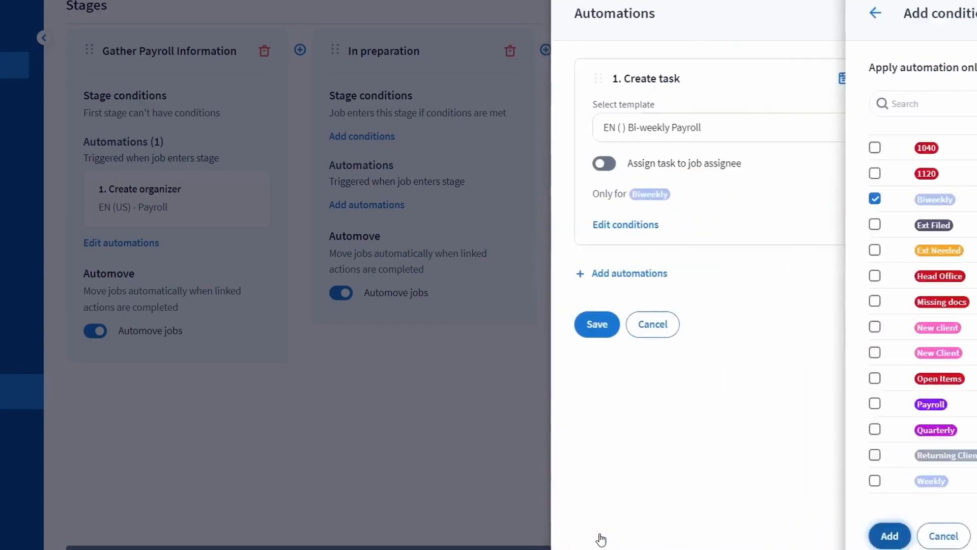
Add a second Create task automation using the Weekly Payroll Processing template, limited to accounts tagged Weekly
left_click(641, 274)
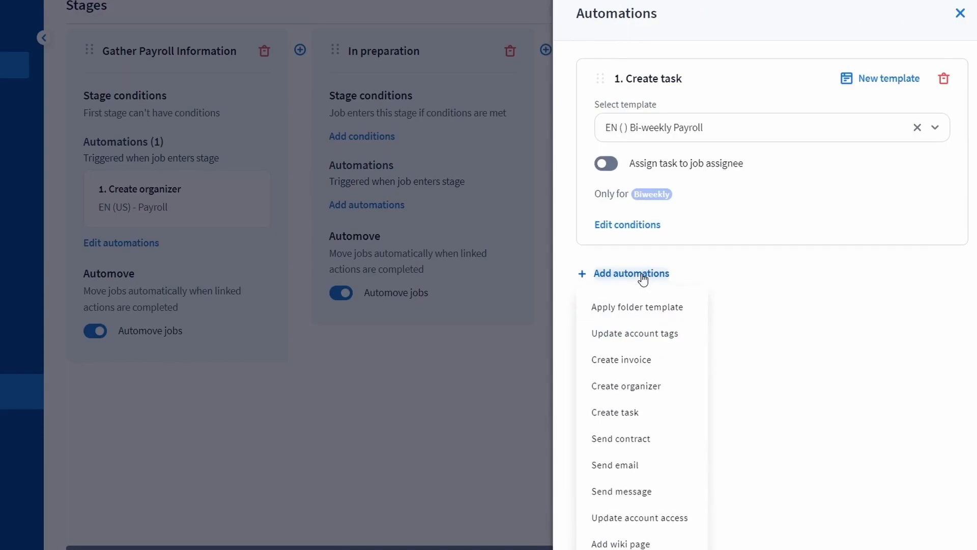
left_click(629, 410)
left_click(619, 323)
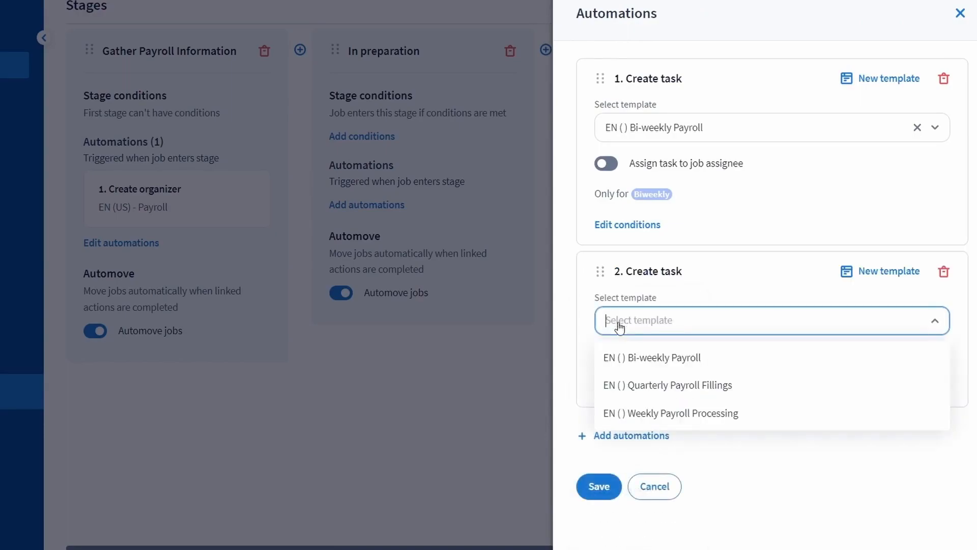
left_click(643, 414)
left_click(625, 388)
left_click(580, 478)
left_click(594, 532)
Add a third Create task automation with the Quarterly Payroll Fillings template, only for accounts tagged Quarterly, and save the stage's automations
left_click(627, 469)
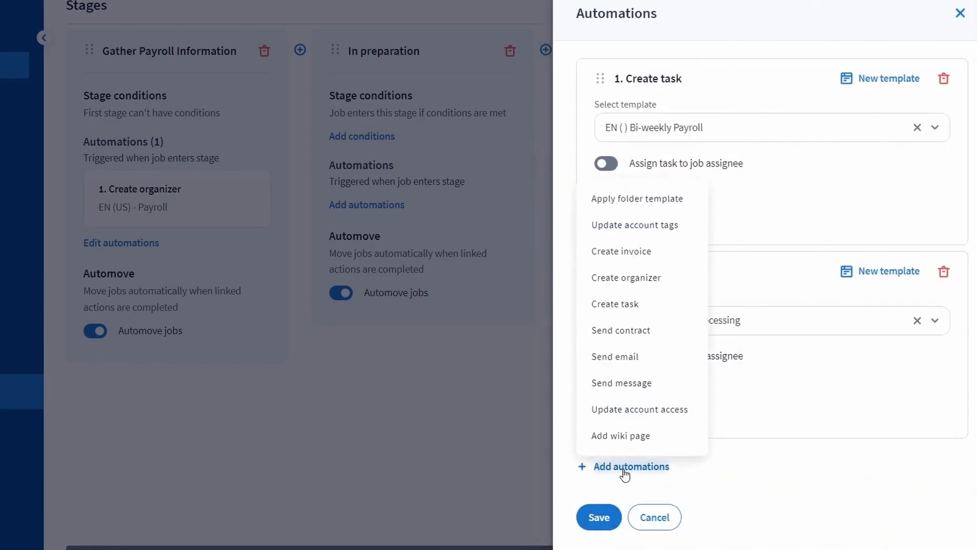
left_click(628, 308)
left_click(617, 514)
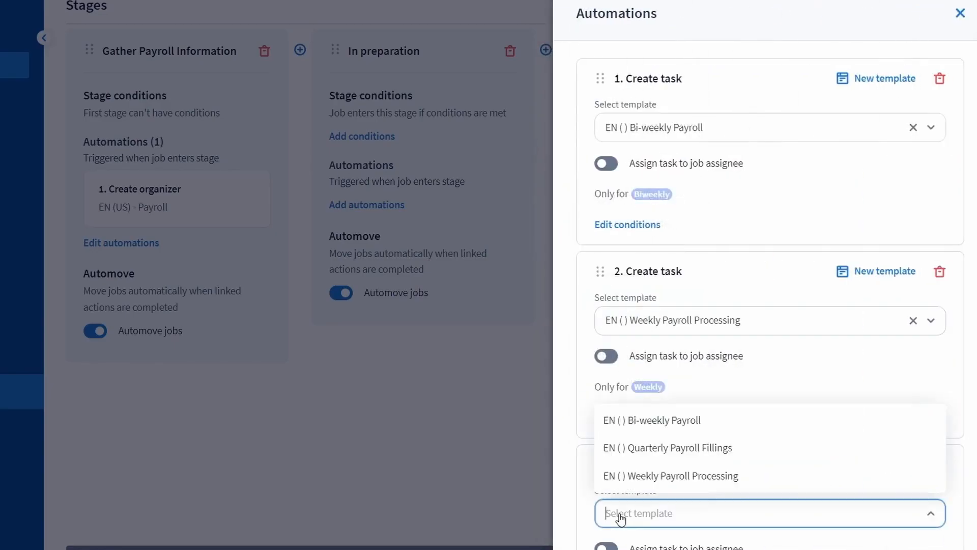
left_click(638, 448)
scroll(616, 489, "down", 2)
left_click(614, 493)
left_click(582, 429)
left_click(595, 534)
scroll(597, 541, "down", 1)
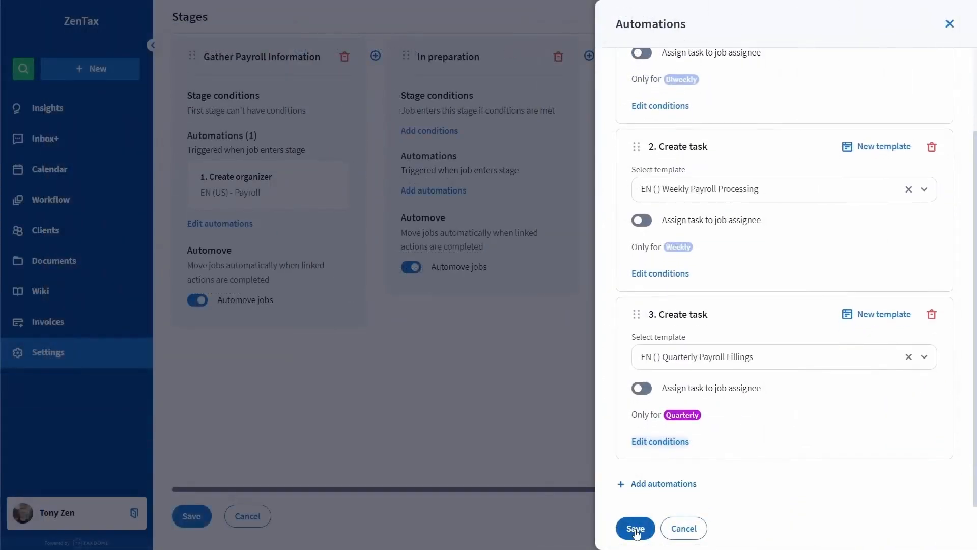
left_click(636, 529)
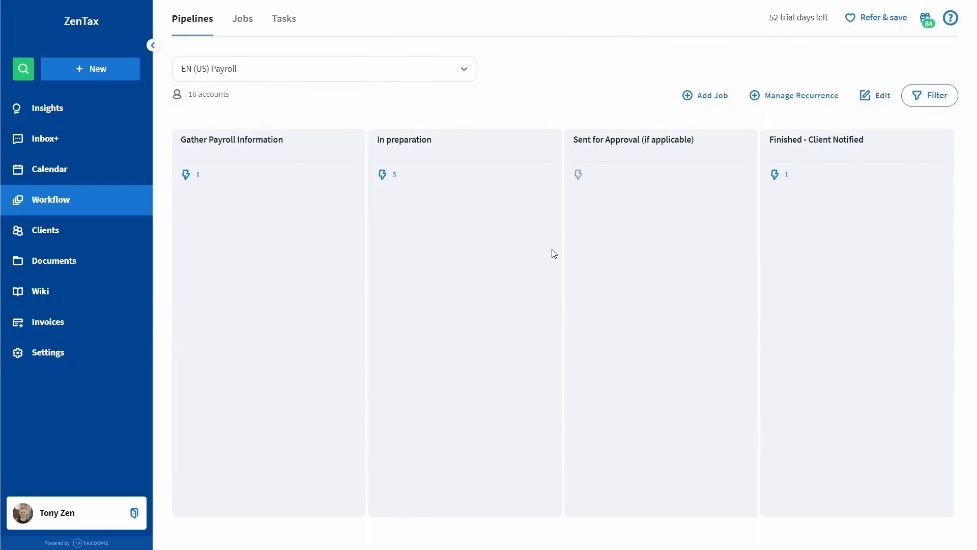
Add a job for the Louis Armstrong account to the EN (US) Payroll pipeline
left_click(711, 97)
left_click(696, 111)
type("lo")
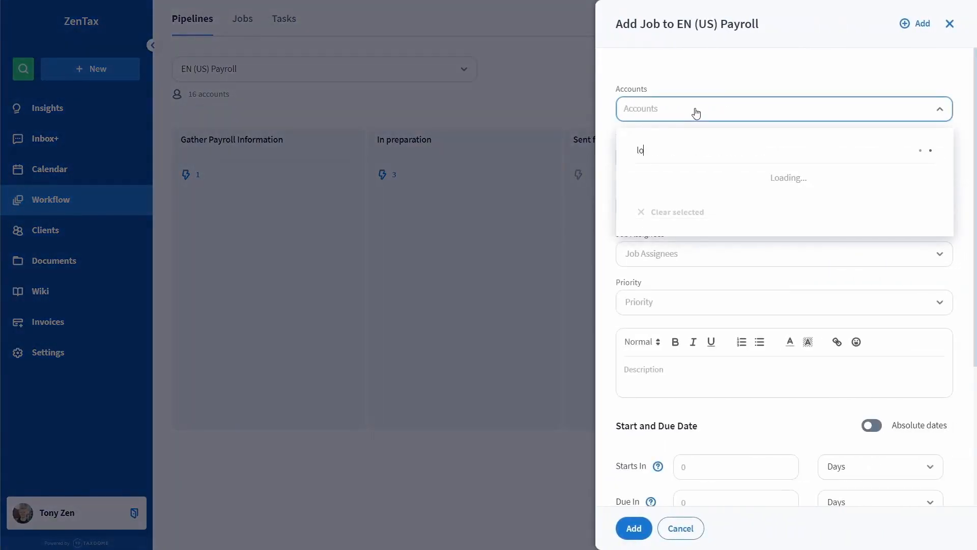
left_click(645, 176)
left_click(634, 528)
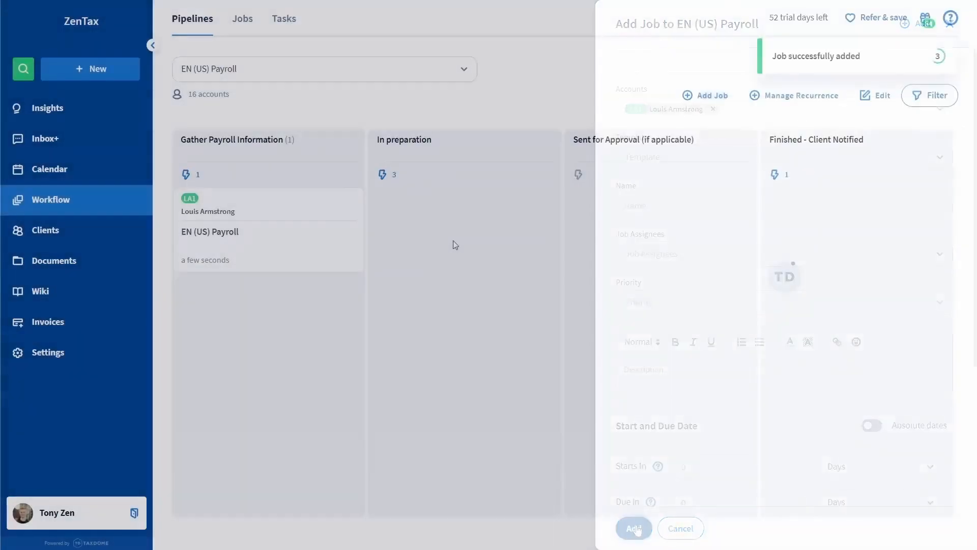
Add a job for the Ringo Starr account to the EN (US) Payroll pipeline
left_click(712, 97)
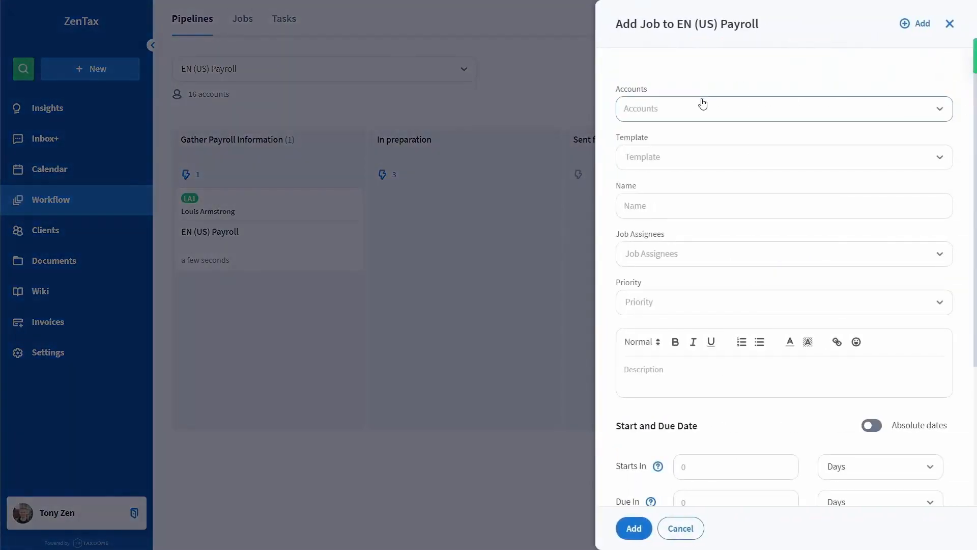
left_click(665, 111)
type("ring")
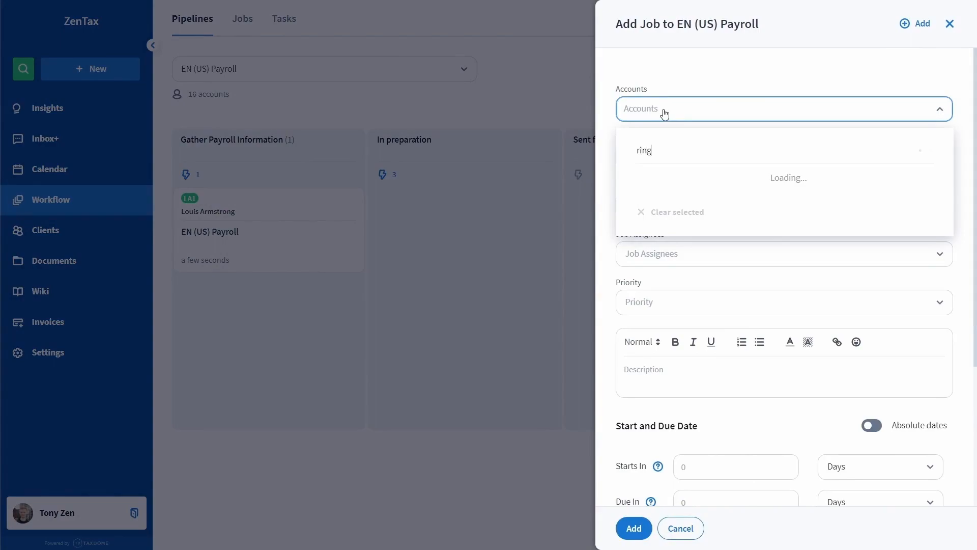
left_click(643, 176)
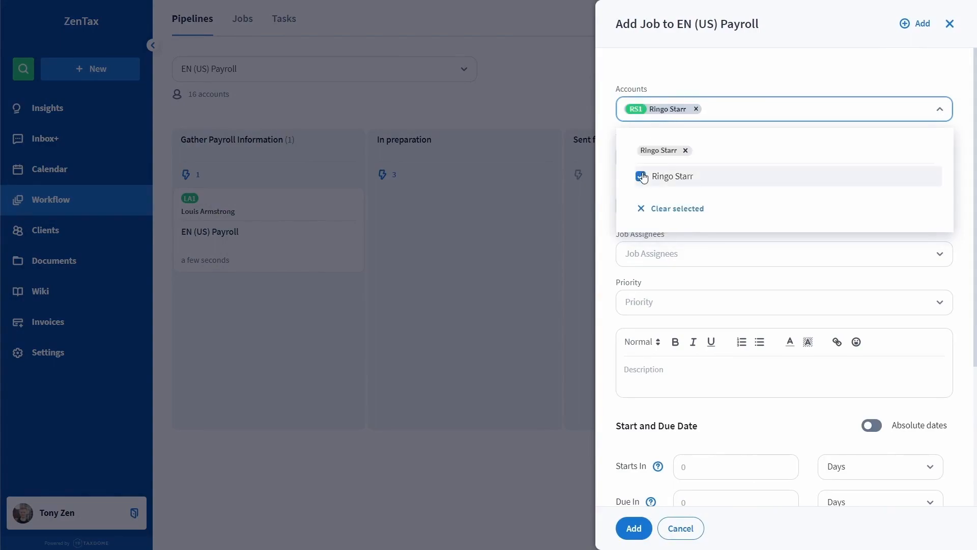
left_click(634, 528)
Add a job for the Chuck Berry account to the EN (US) Payroll pipeline
left_click(715, 96)
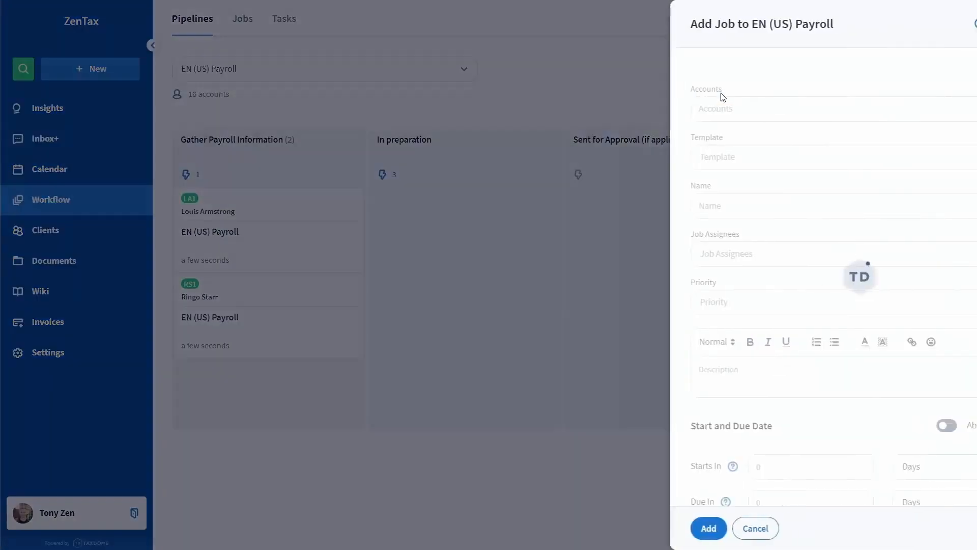
left_click(684, 117)
type("chu")
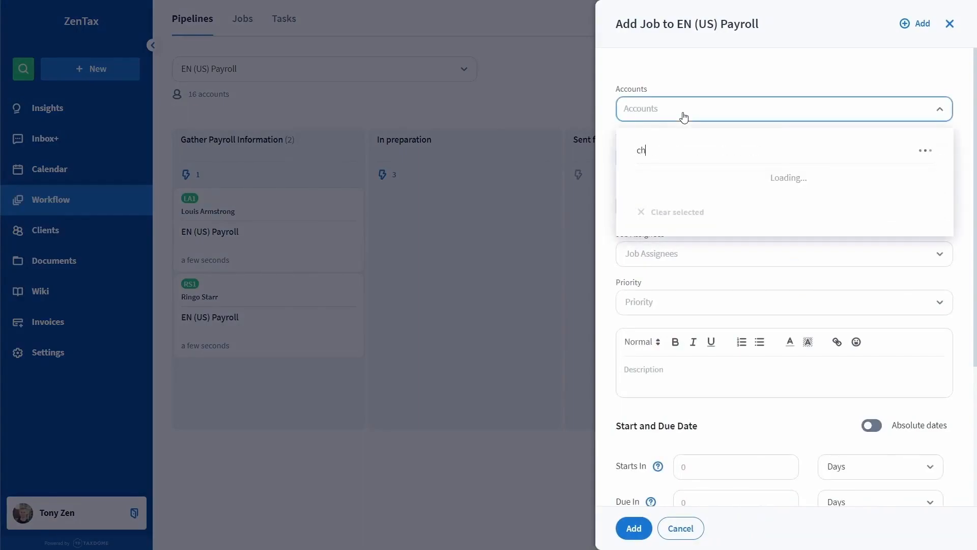
left_click(641, 176)
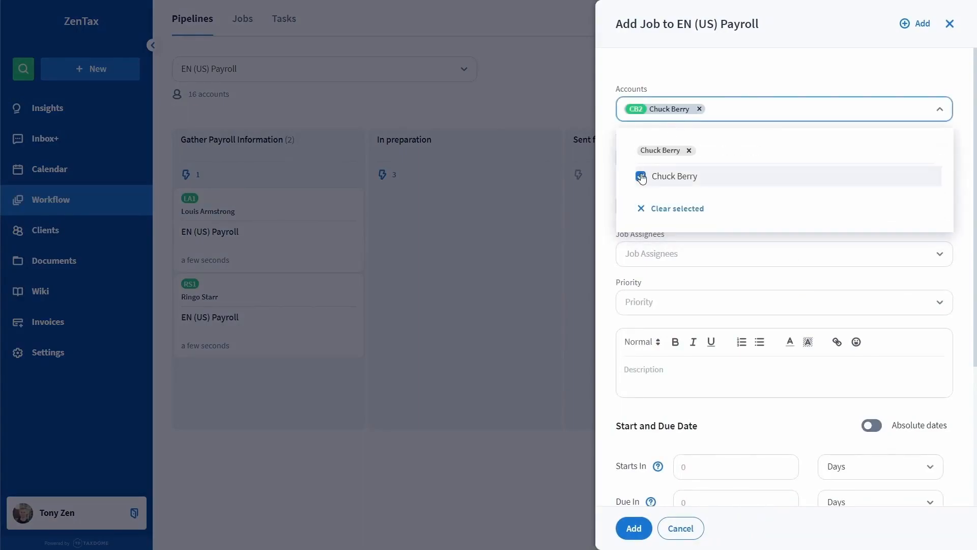
left_click(633, 526)
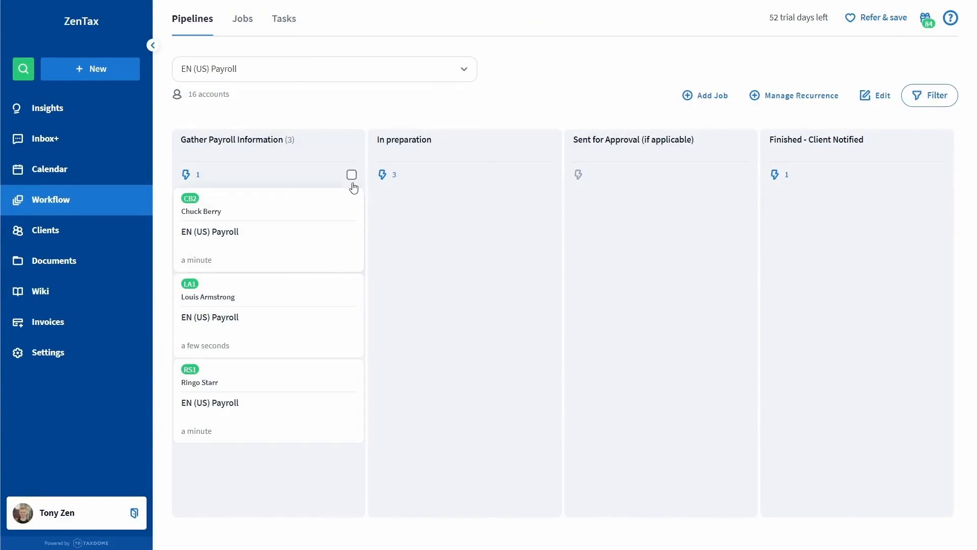
Move all three jobs from Gather Payroll Information to the In preparation stage with all three task automations enabled
left_click(351, 175)
left_click(276, 95)
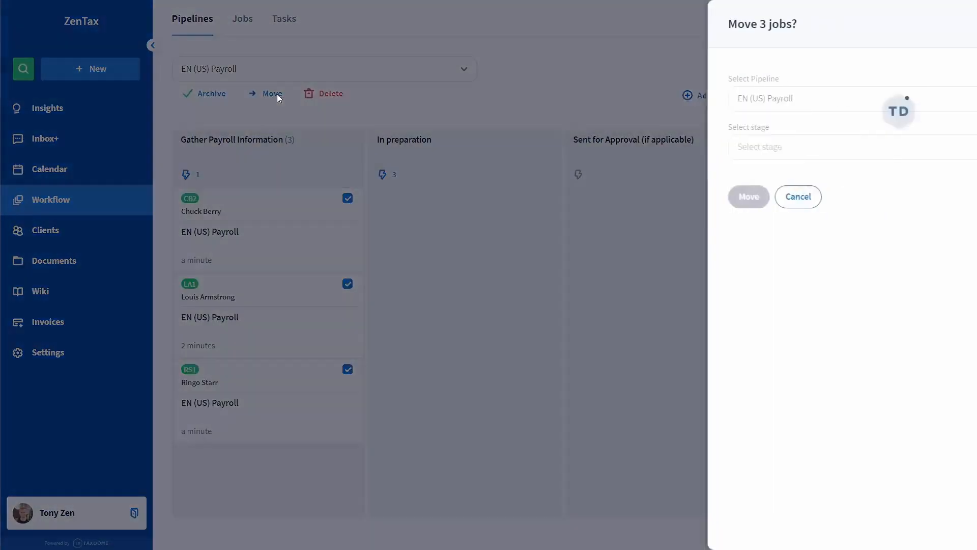
left_click(645, 153)
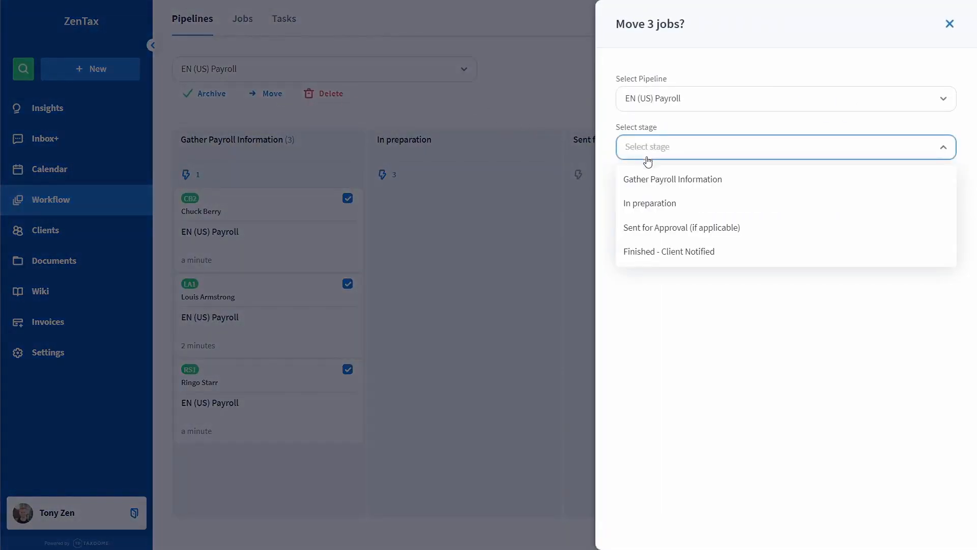
left_click(650, 209)
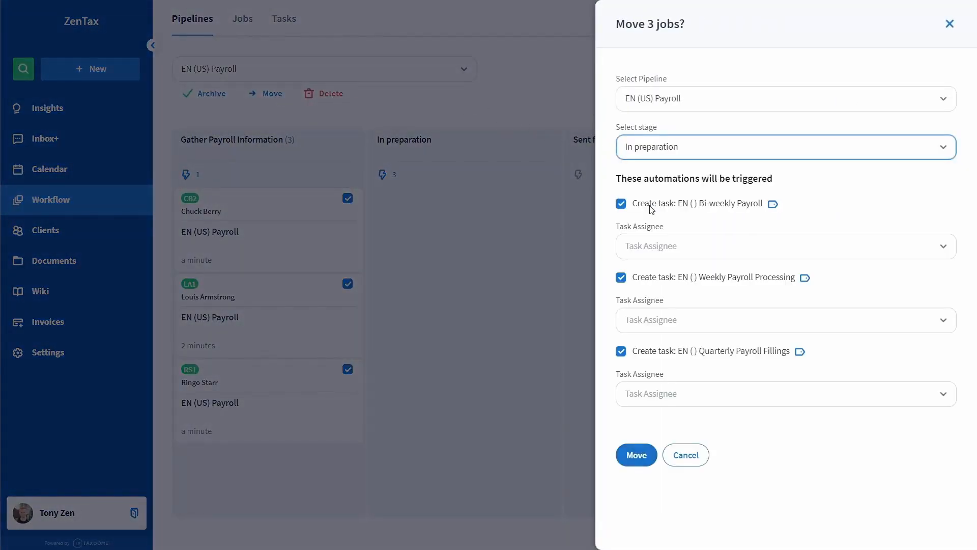
left_click(637, 456)
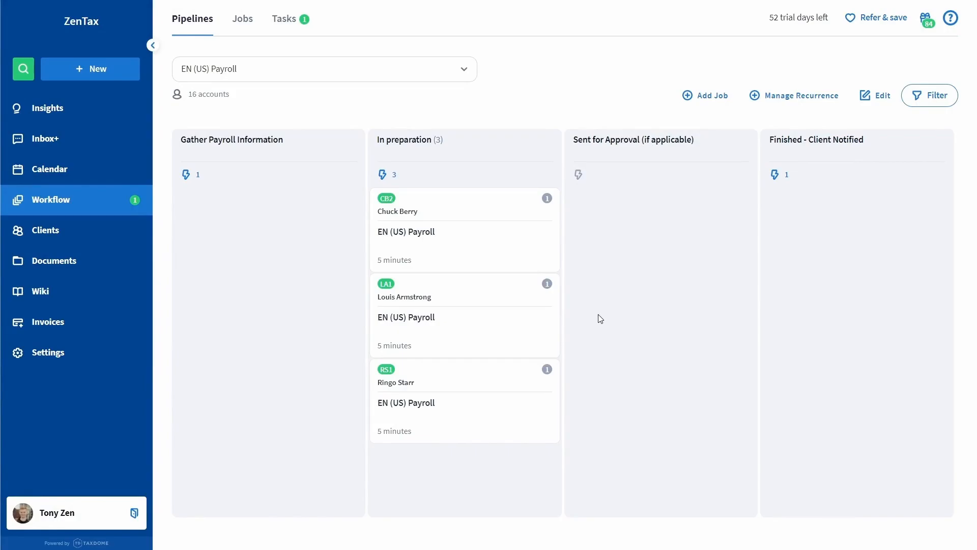
Check the linked task and its assignee in each of the three In preparation jobs, closing each job again
left_click(492, 230)
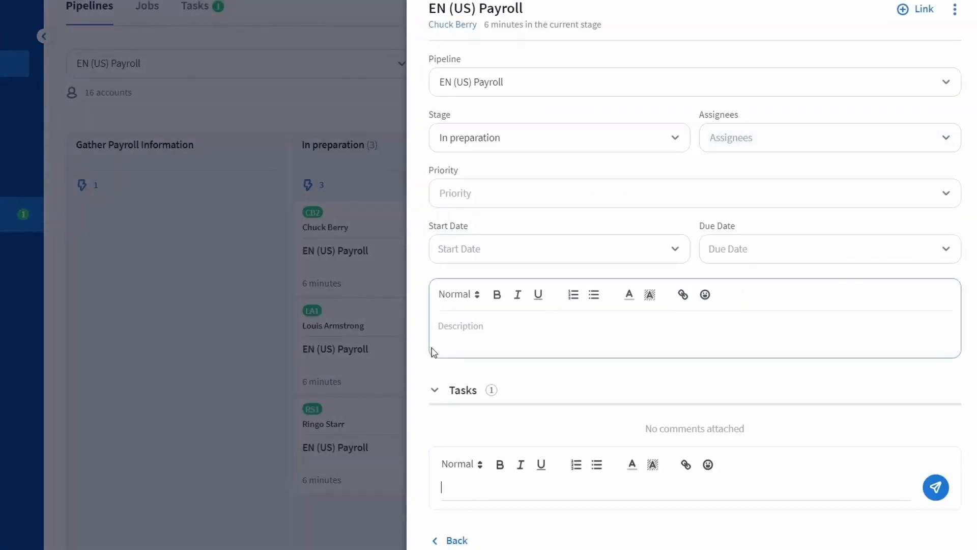
left_click(435, 390)
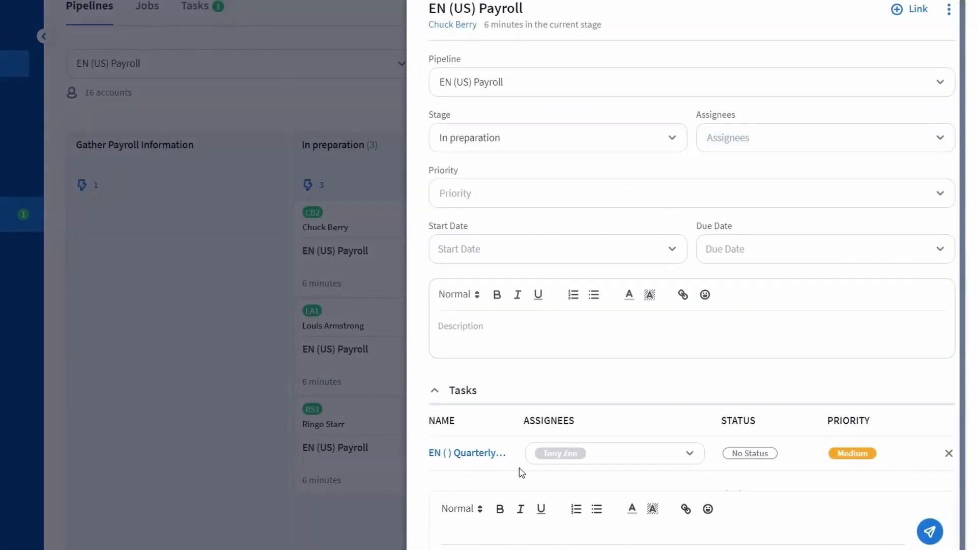
left_click(402, 346)
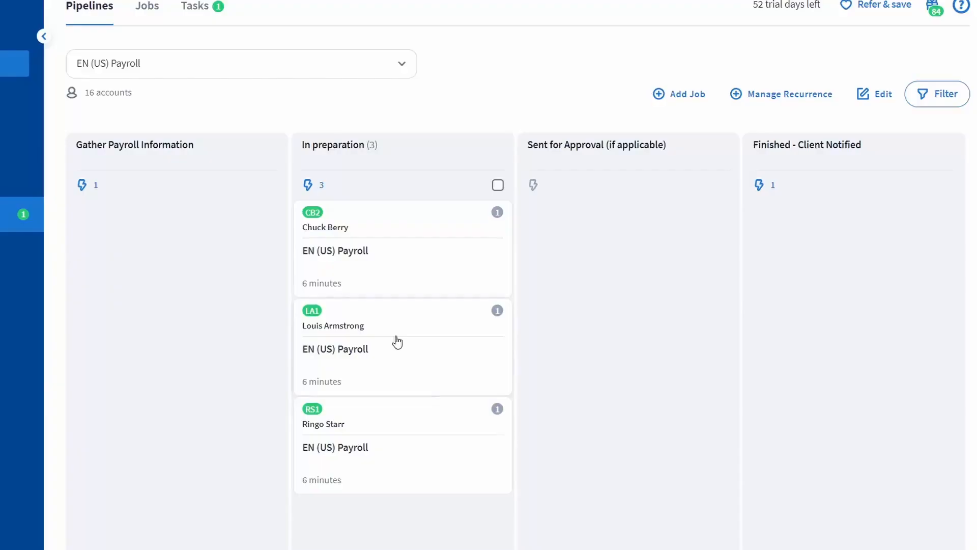
left_click(399, 344)
left_click(435, 391)
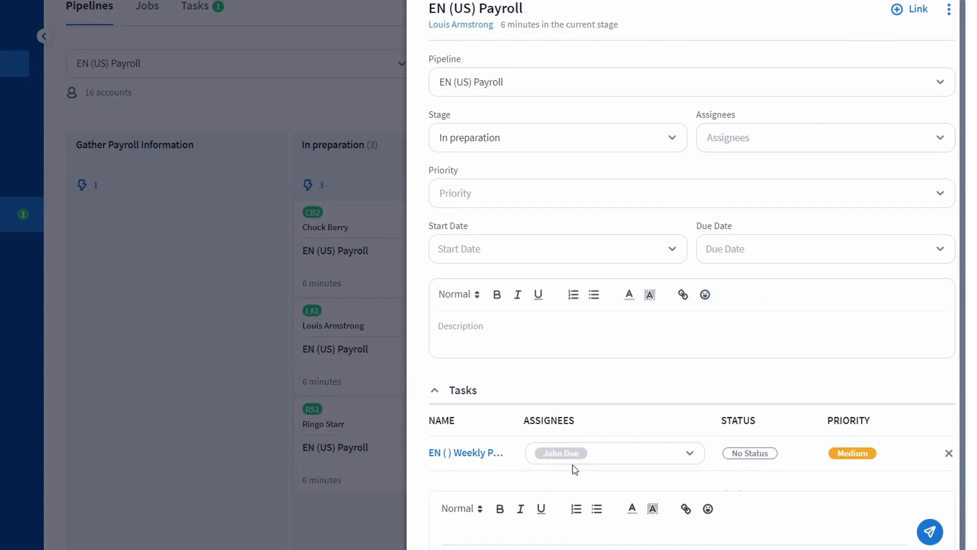
left_click(404, 443)
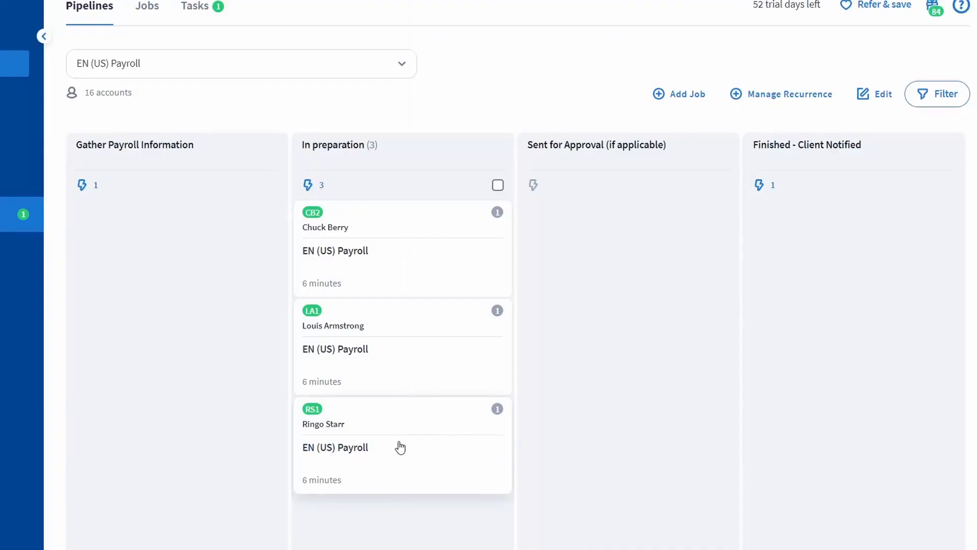
left_click(399, 447)
left_click(435, 392)
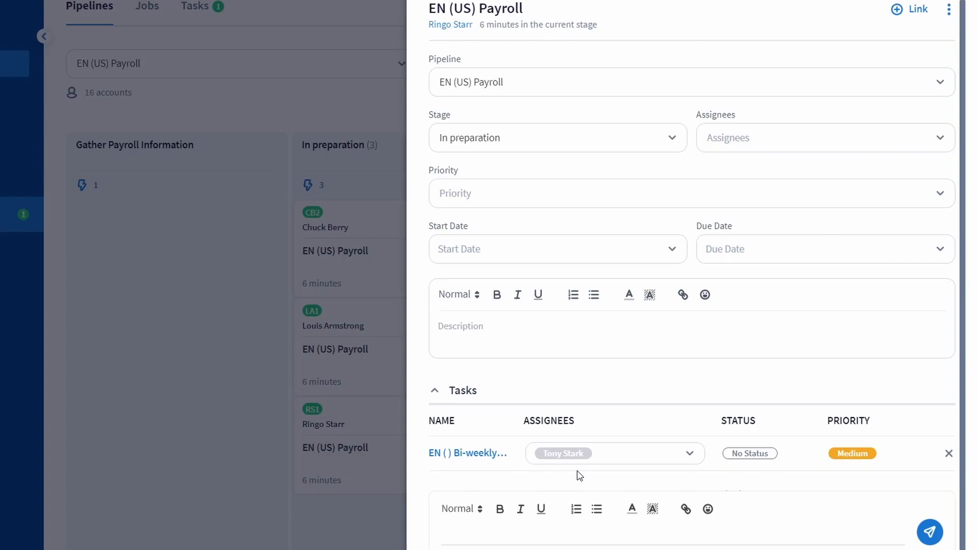
left_click(389, 458)
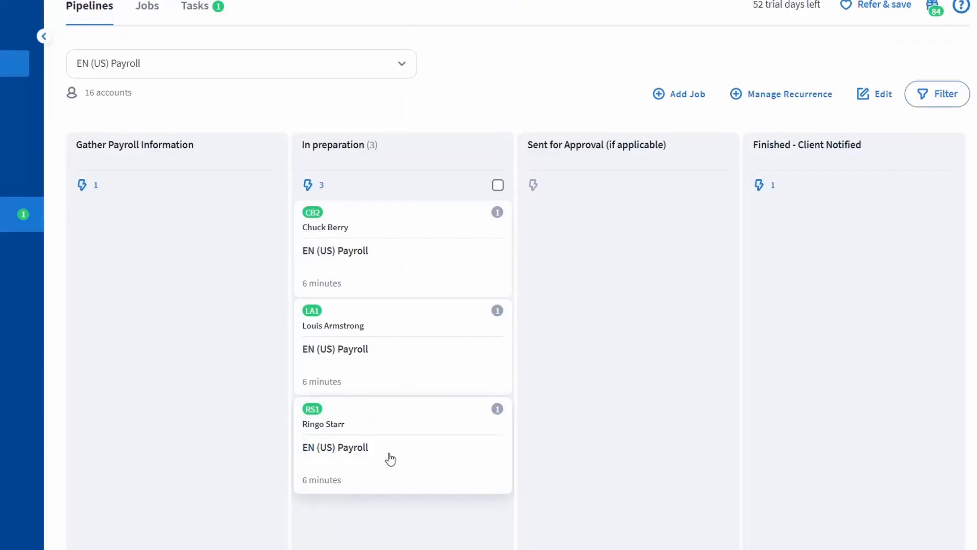